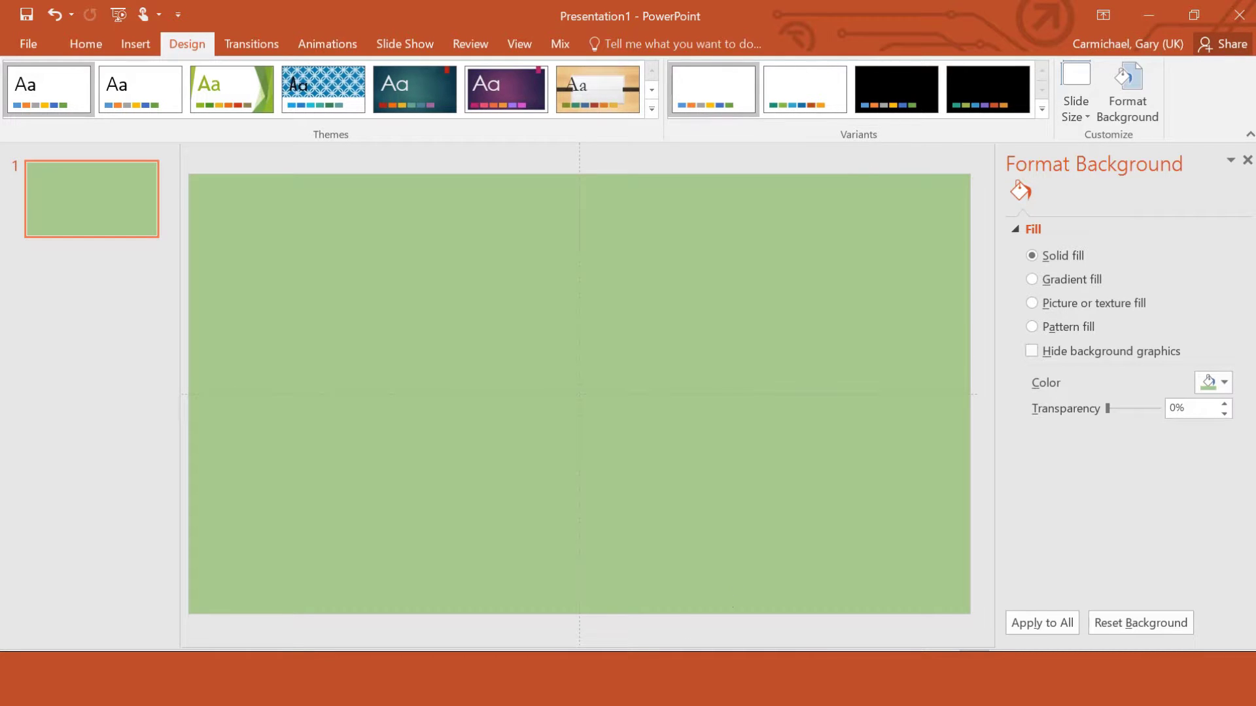
Step: Search Google Images for 'notification gif'
{"action": "key", "text": "alt+Tab"}
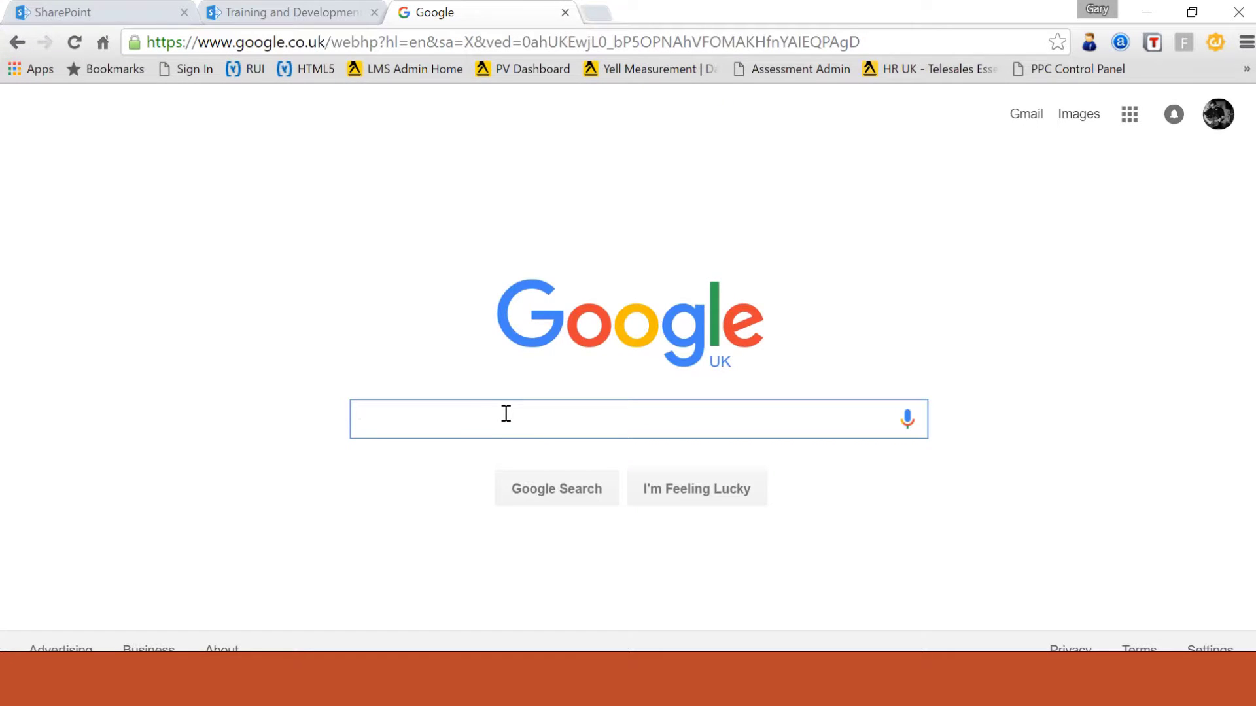
{"action": "type", "text": "notifa"}
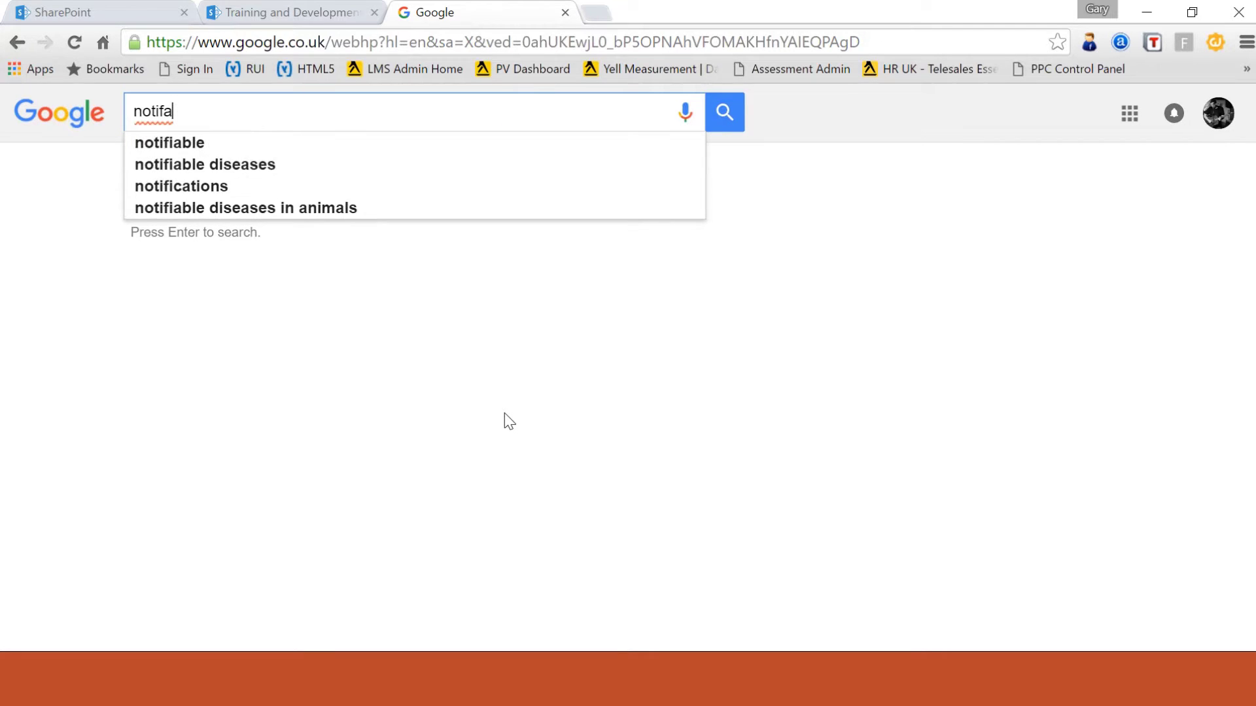
{"action": "key", "text": "BackSpace"}
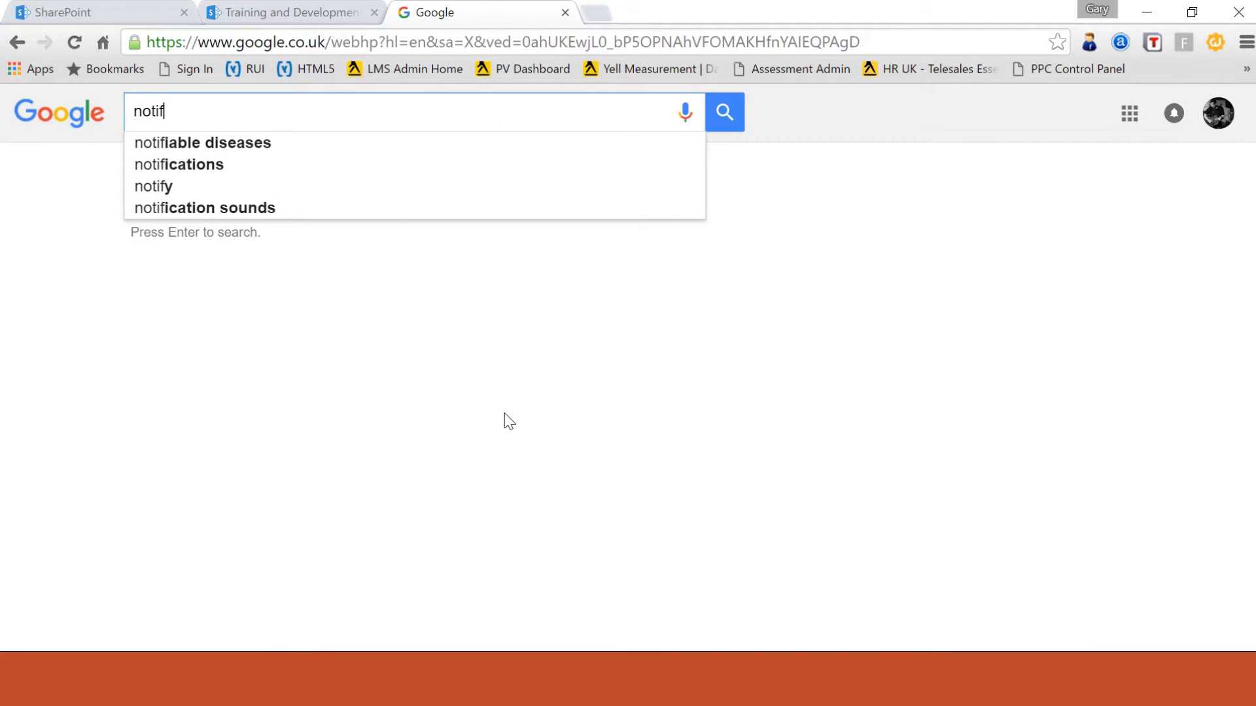
{"action": "type", "text": "ications "}
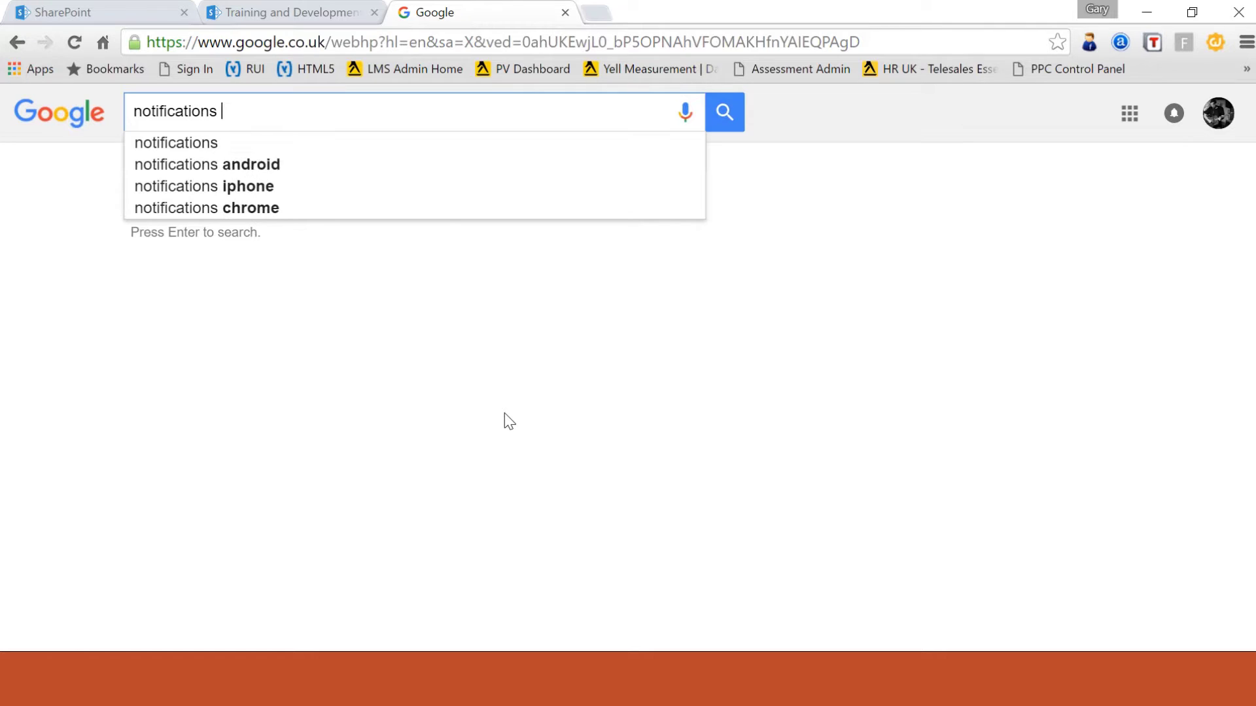
{"action": "type", "text": "gif"}
{"action": "key", "text": "Return"}
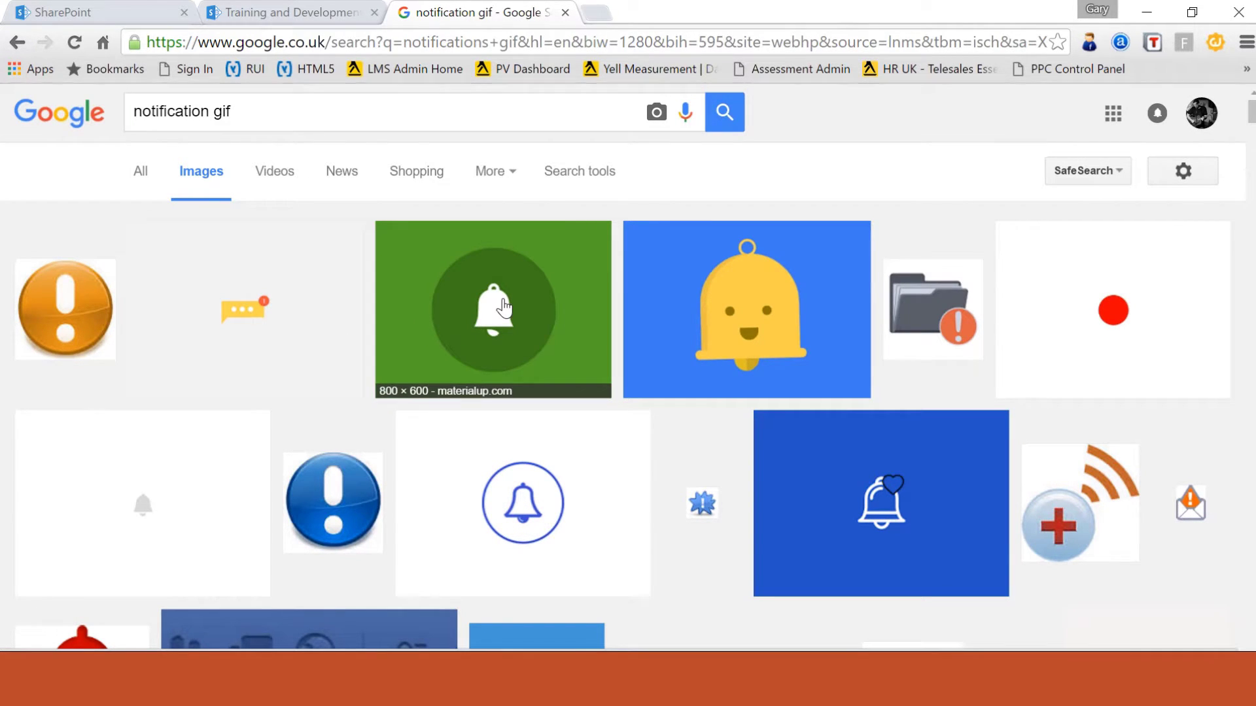
Step: Copy the green bell GIF from the results and return to PowerPoint
{"action": "left_click", "coordinate": [805, 300]}
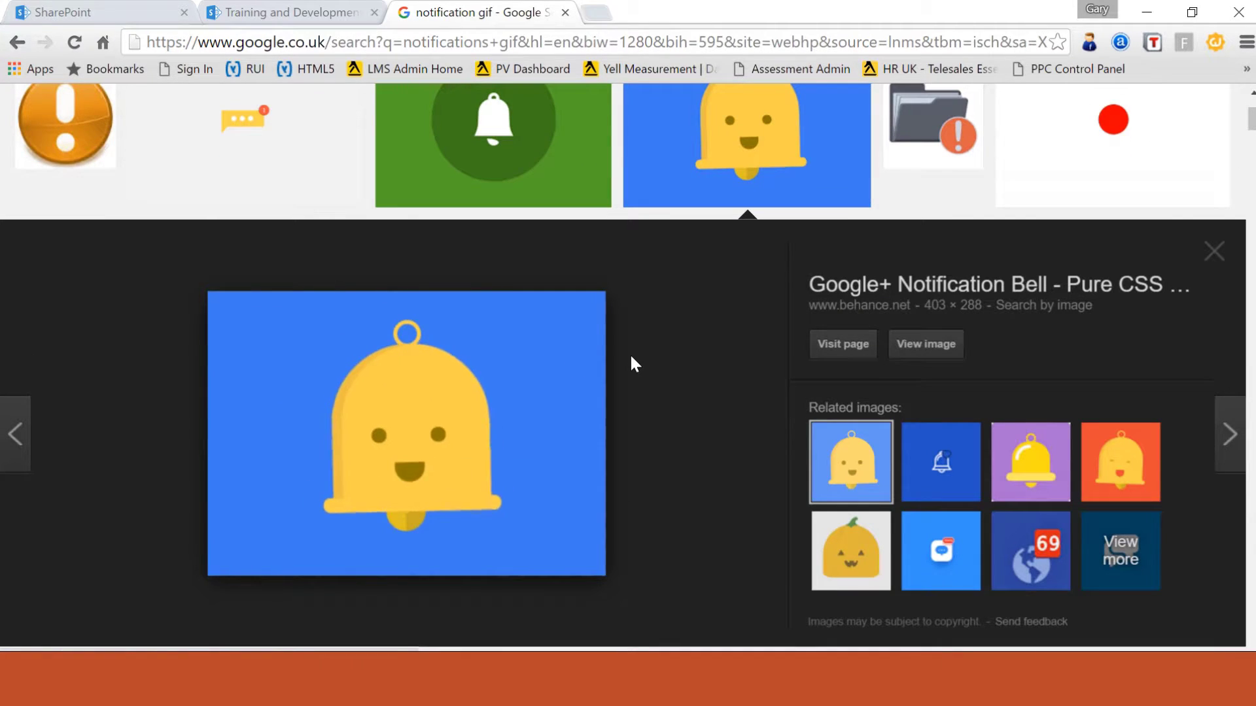
{"action": "left_click", "coordinate": [1217, 253]}
{"action": "left_click", "coordinate": [532, 185]}
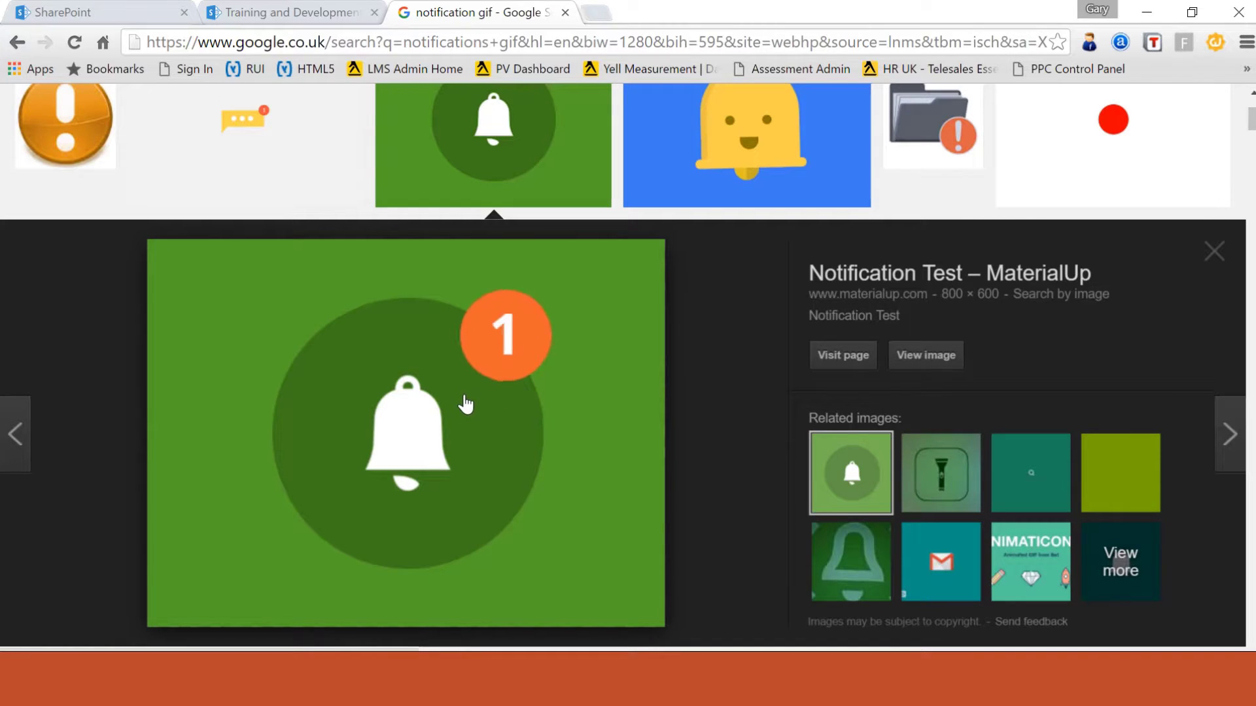
{"action": "right_click", "coordinate": [425, 411]}
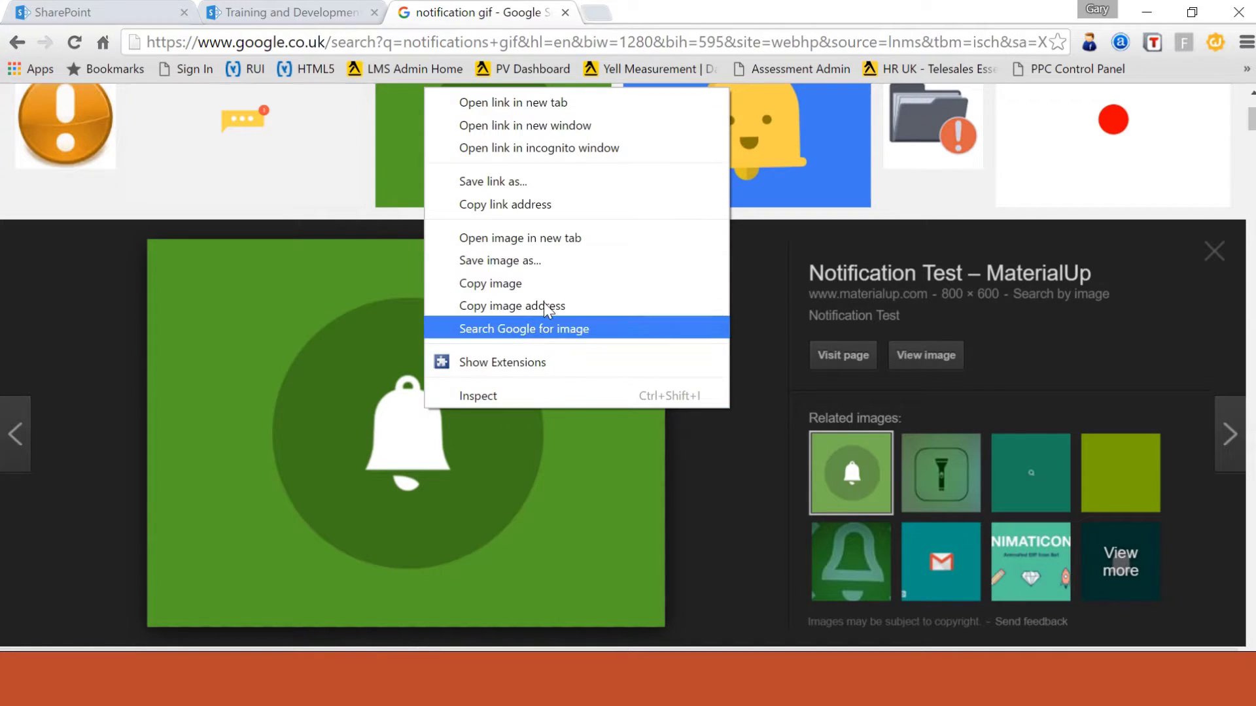
{"action": "left_click", "coordinate": [548, 284]}
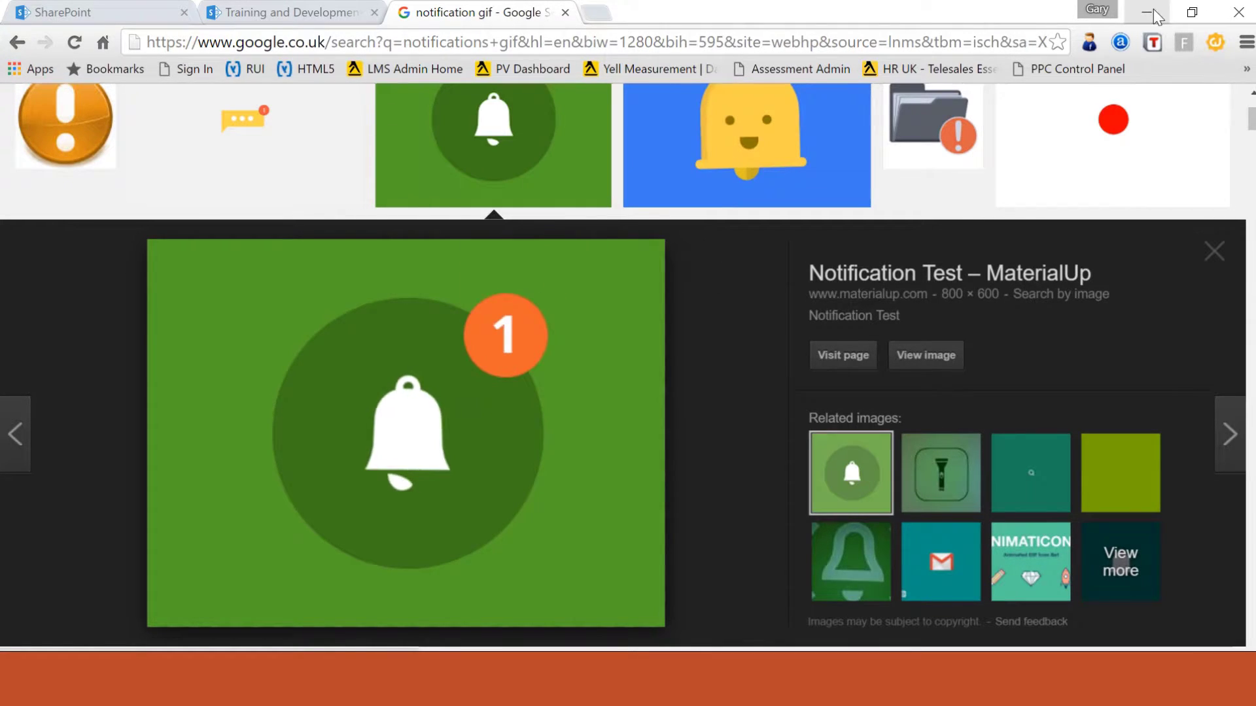
{"action": "left_click", "coordinate": [1146, 12]}
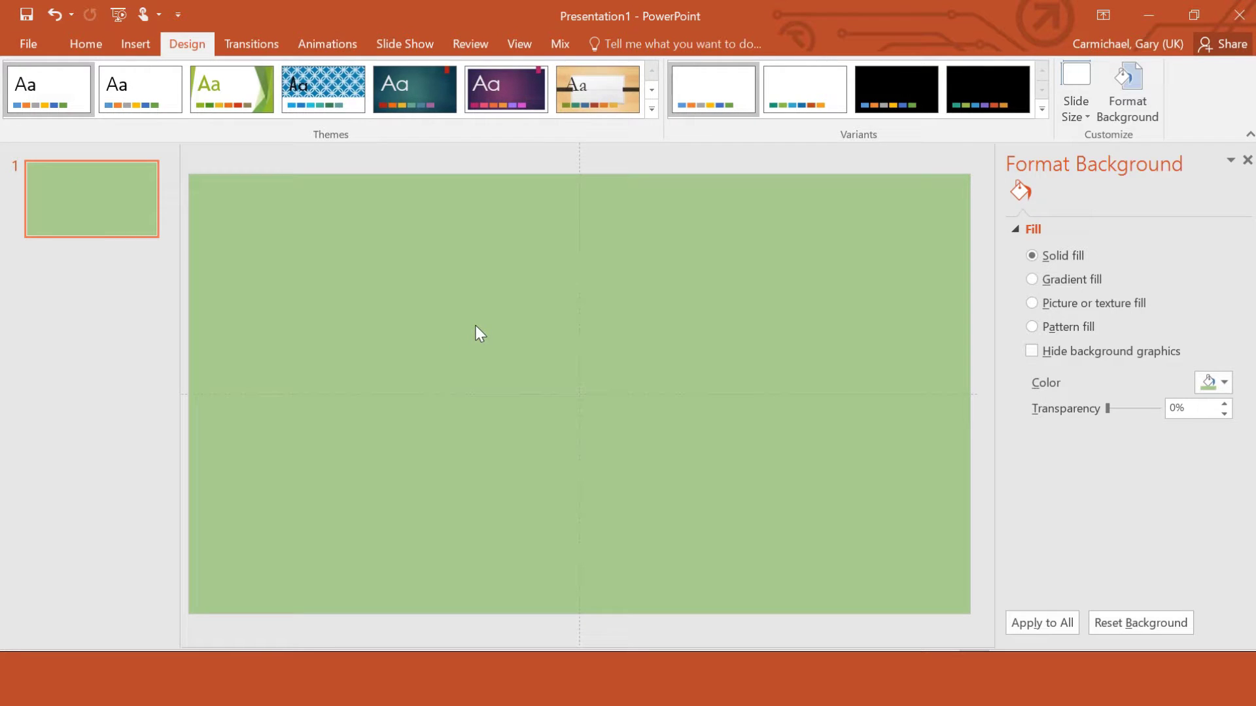
Step: Paste the green bell GIF, shrink it, and centre it on the slide
{"action": "key", "text": "ctrl+v"}
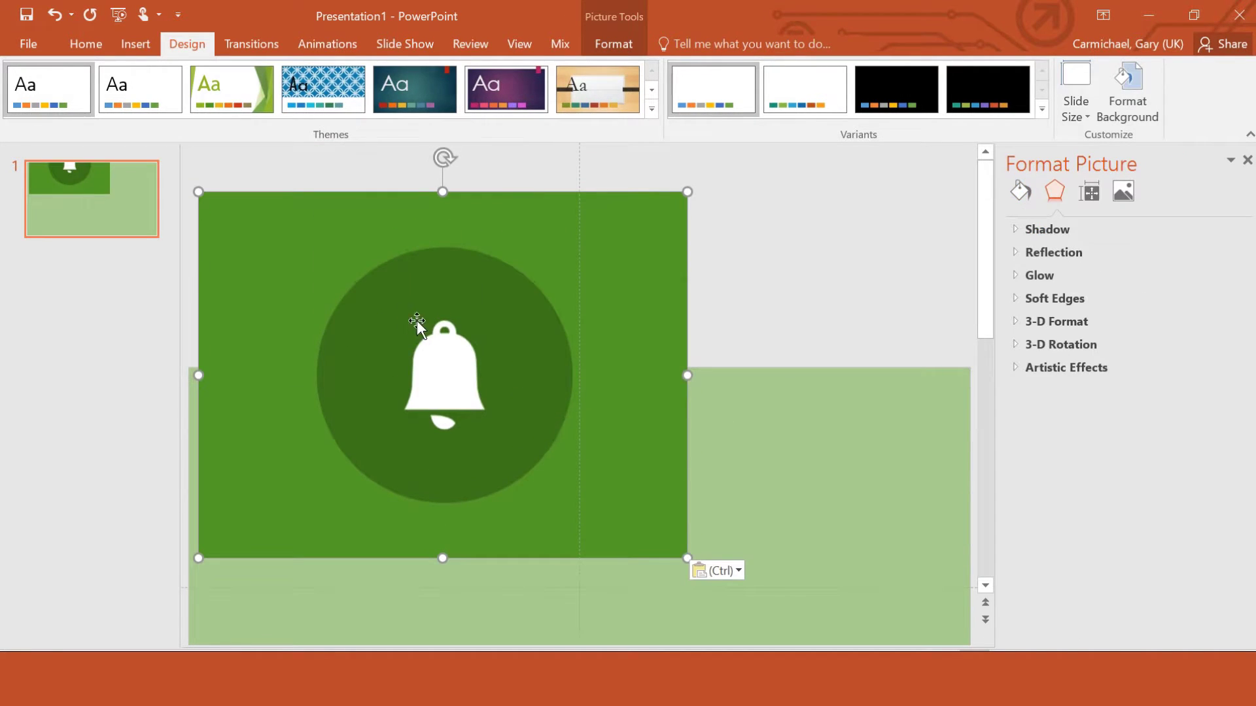
{"action": "left_click_drag", "start_coordinate": [417, 320], "coordinate": [597, 370]}
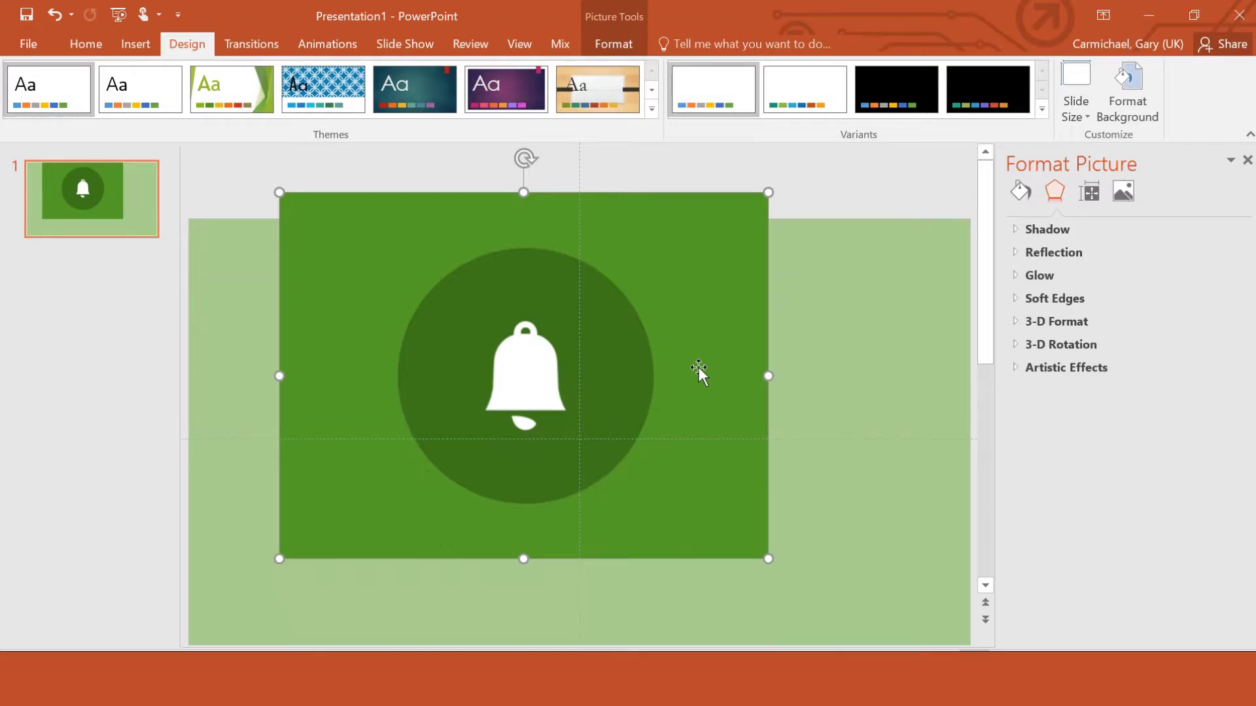
{"action": "scroll", "coordinate": [699, 367], "scroll_direction": "down", "scroll_amount": 4}
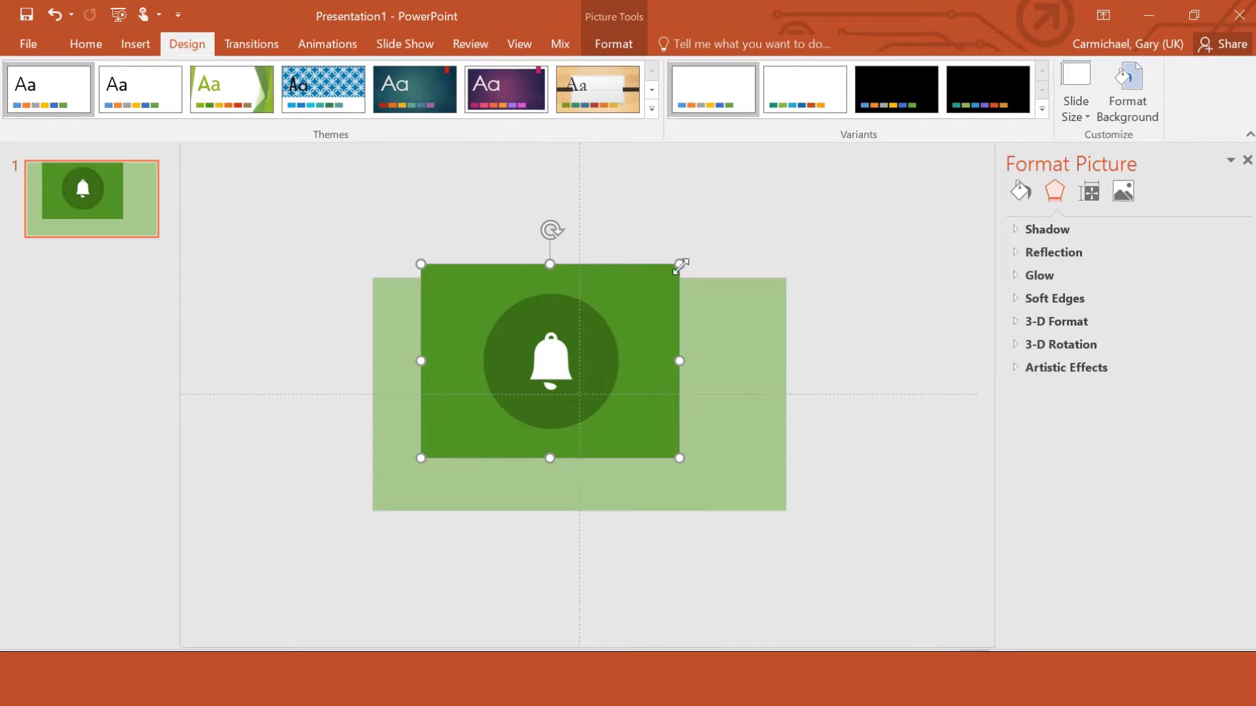
{"action": "left_click_drag", "start_coordinate": [680, 266], "coordinate": [574, 359]}
{"action": "left_click_drag", "start_coordinate": [476, 389], "coordinate": [603, 372]}
{"action": "left_click", "coordinate": [837, 358]}
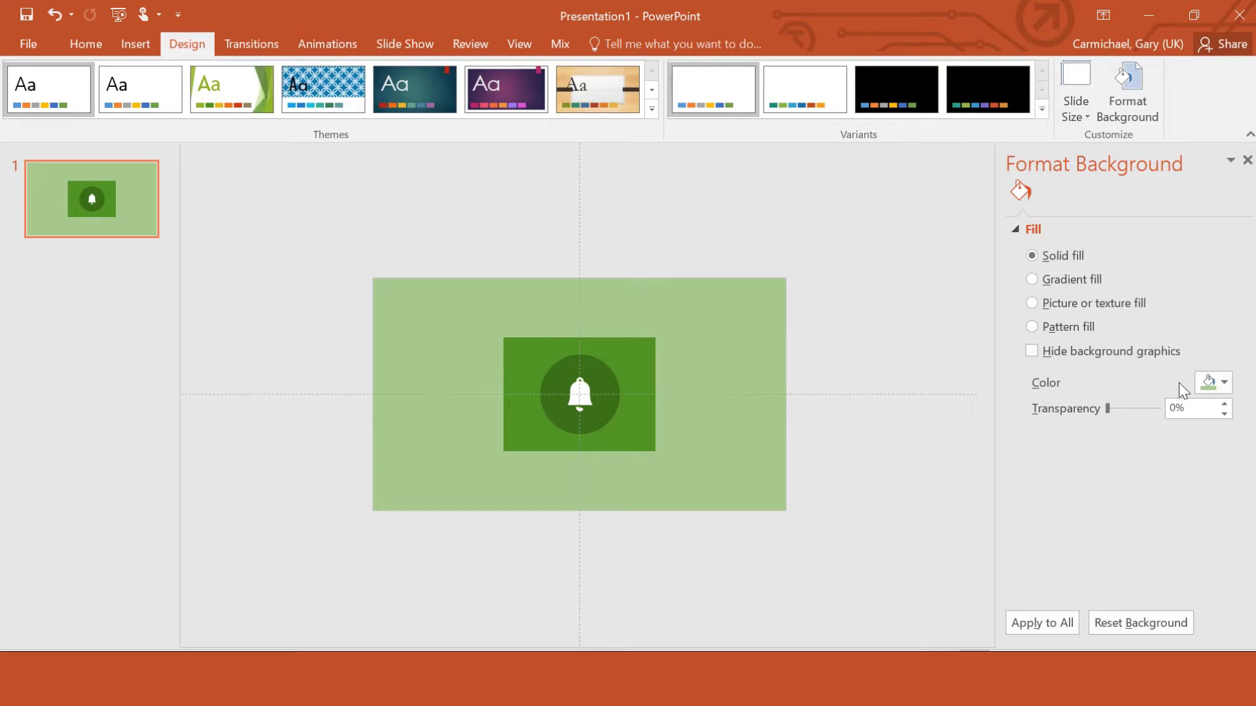
Step: Match the slide background to the bell's dark green with the eyedropper and preview the slide show
{"action": "left_click", "coordinate": [1225, 384]}
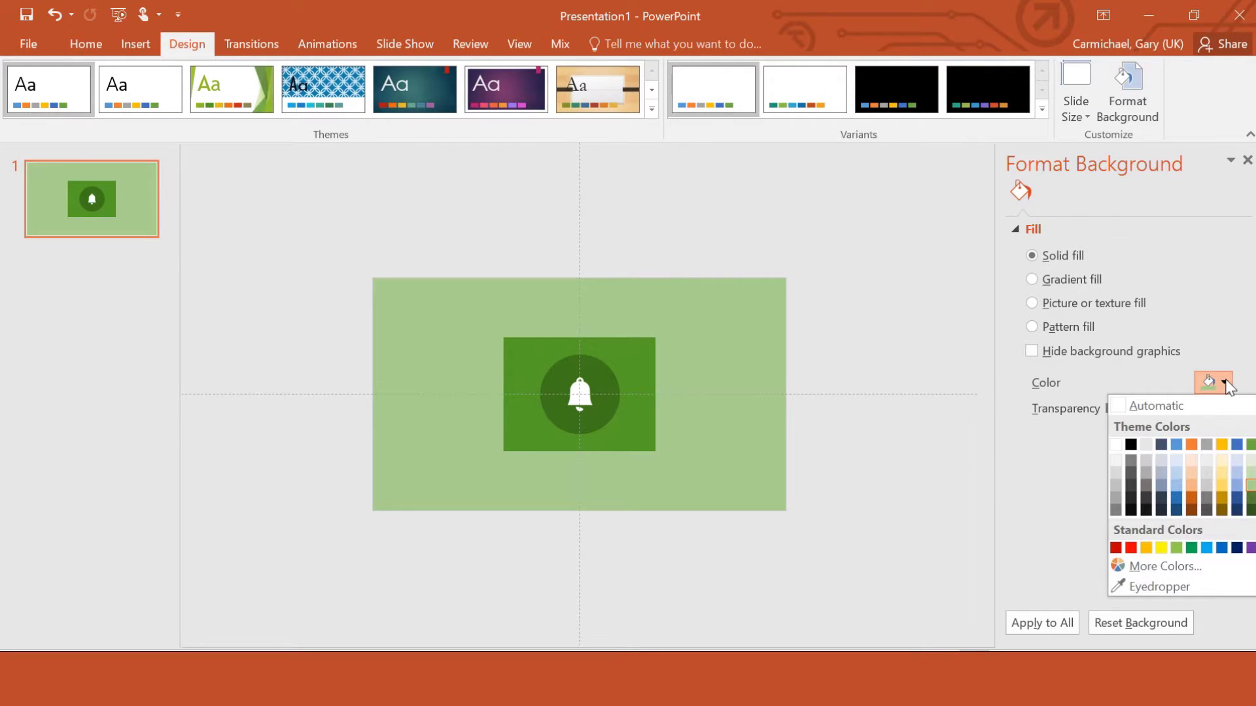
{"action": "left_click", "coordinate": [1188, 588]}
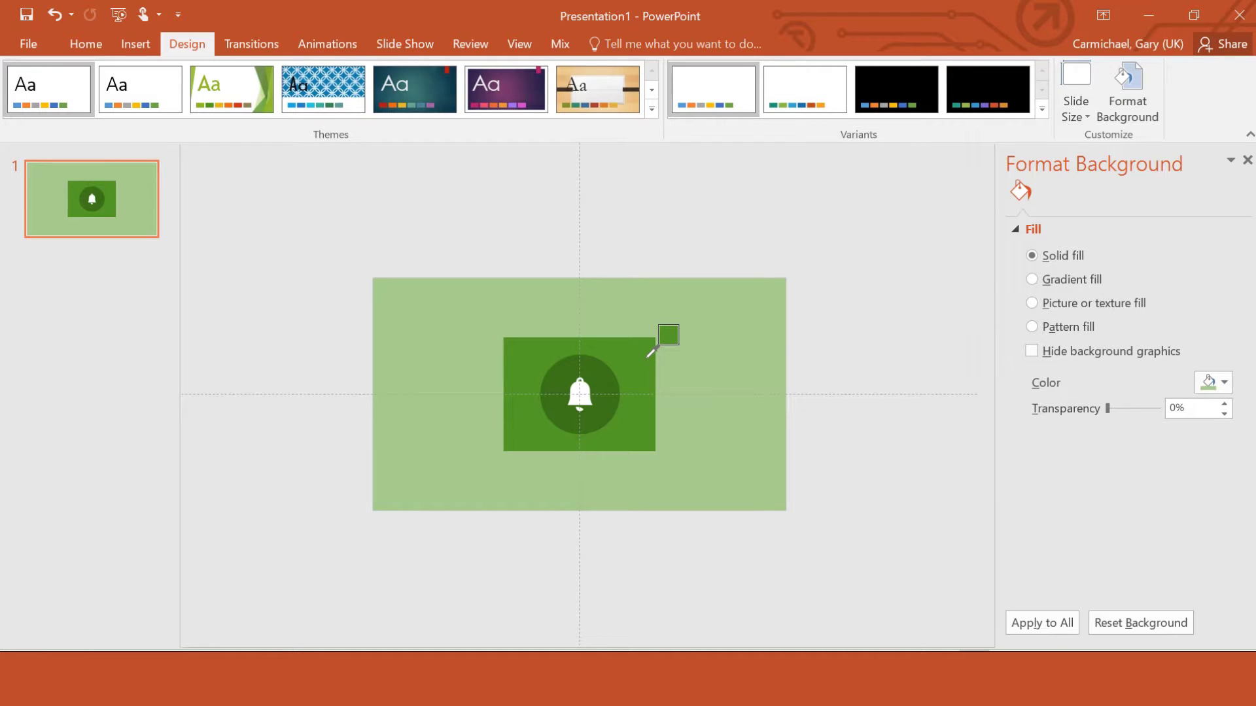
{"action": "left_click", "coordinate": [648, 356]}
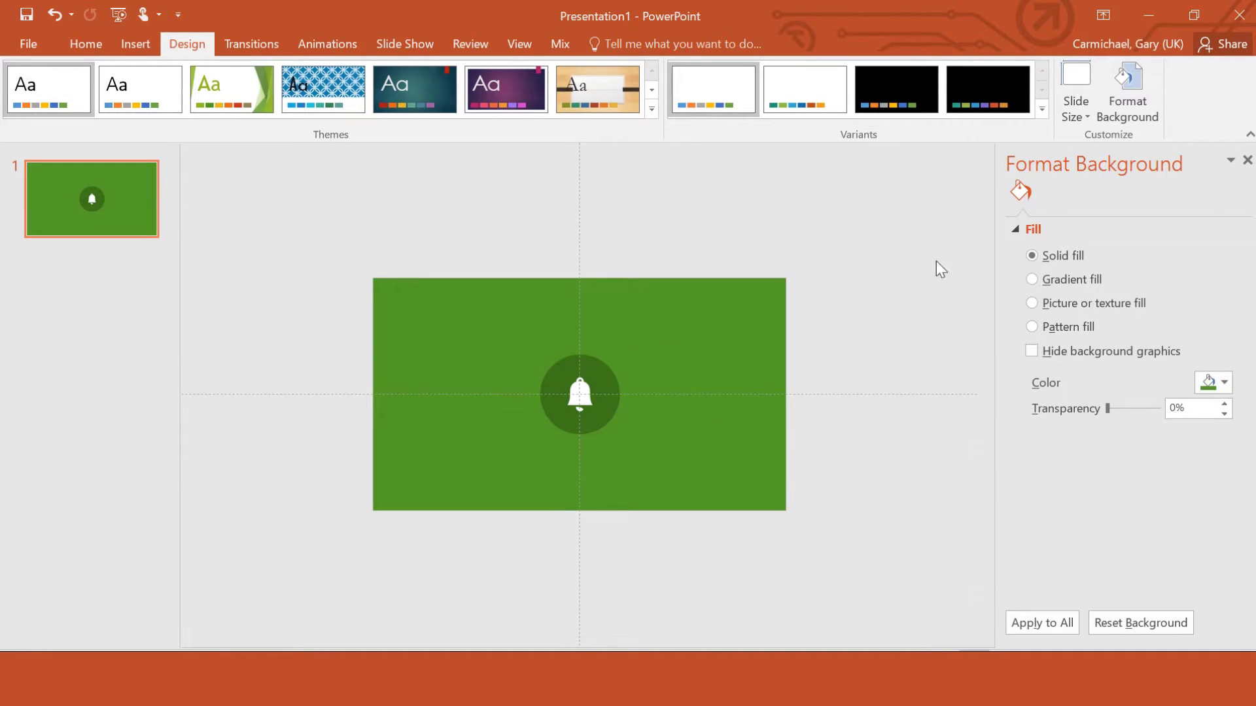
{"action": "key", "text": "alt+F5"}
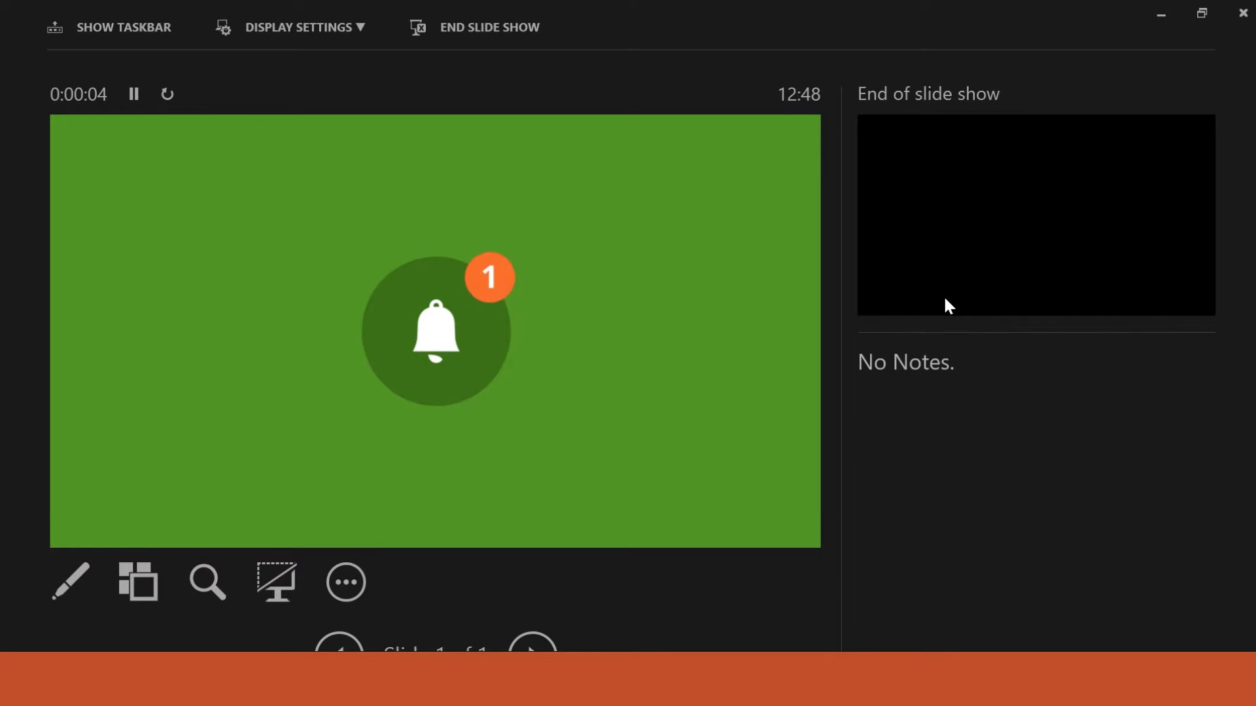
{"action": "key", "text": "Escape"}
Step: Undo the accidental picture move and set the slide background to light green
{"action": "left_click_drag", "start_coordinate": [607, 391], "coordinate": [554, 391]}
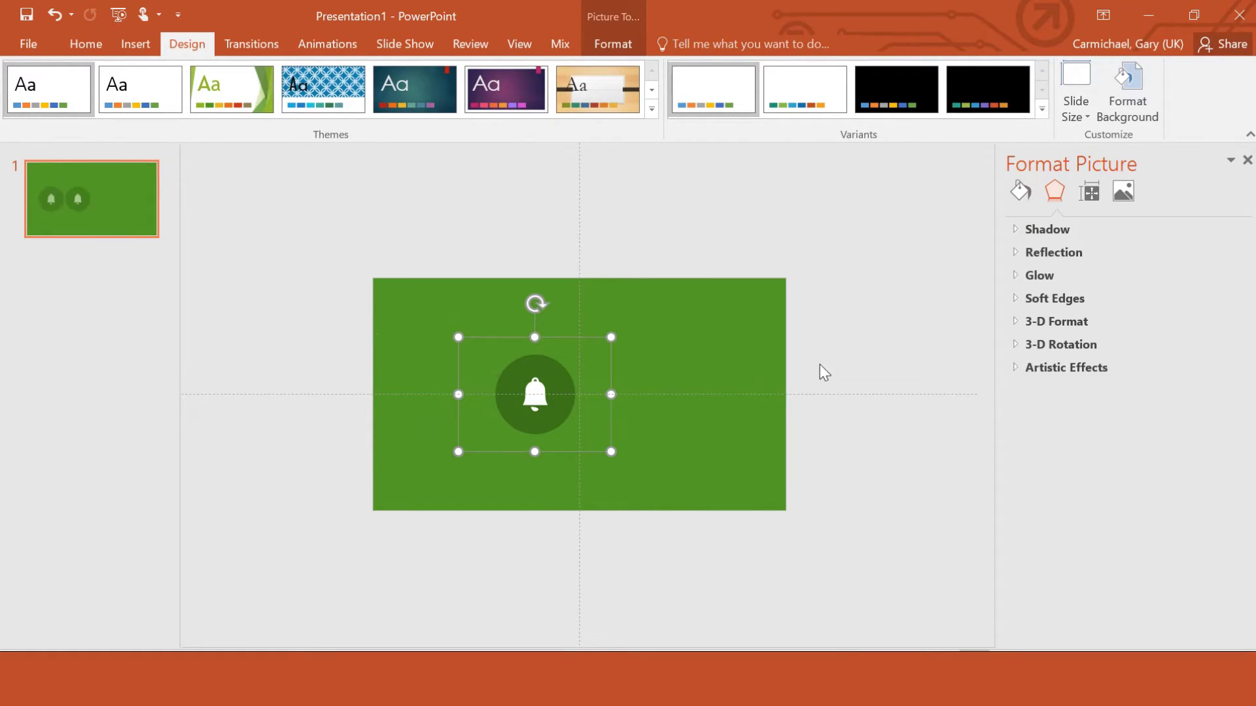
{"action": "left_click", "coordinate": [54, 20]}
{"action": "left_click", "coordinate": [53, 20]}
{"action": "left_click", "coordinate": [54, 19]}
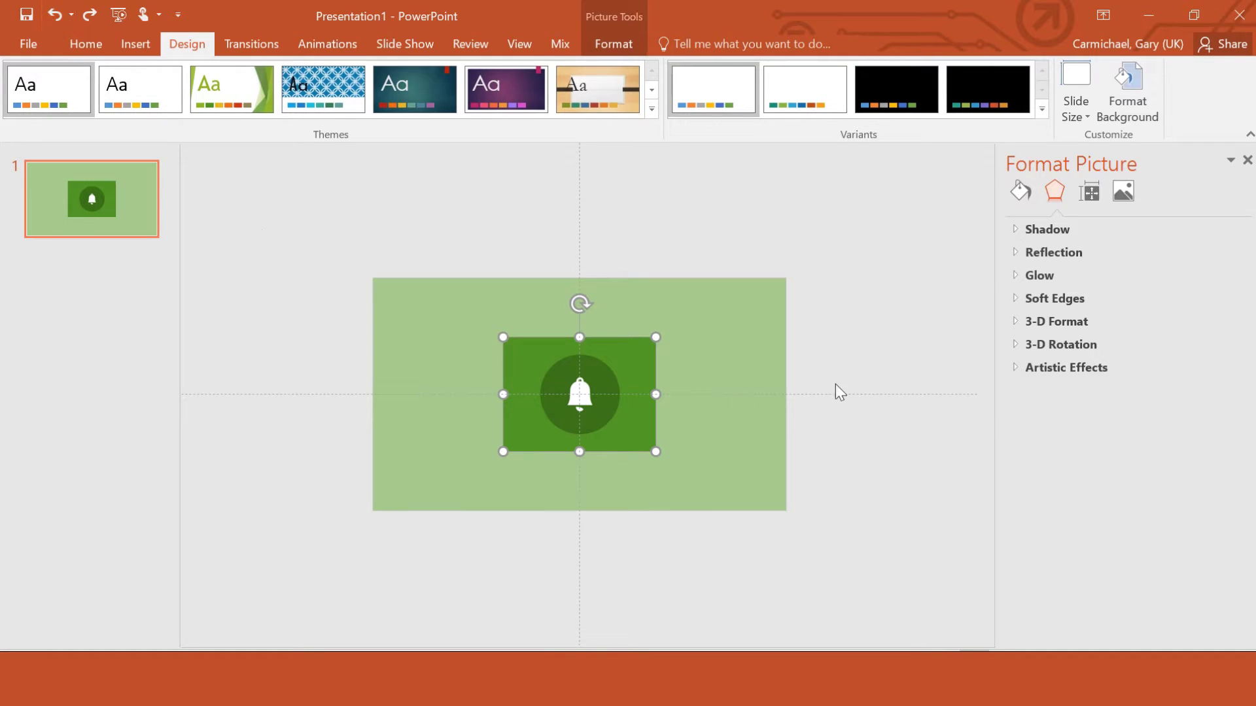
Step: Shrink the bell picture slightly by its corner handle
{"action": "left_click", "coordinate": [503, 450]}
{"action": "left_click_drag", "start_coordinate": [505, 453], "coordinate": [586, 430]}
{"action": "left_click", "coordinate": [827, 373]}
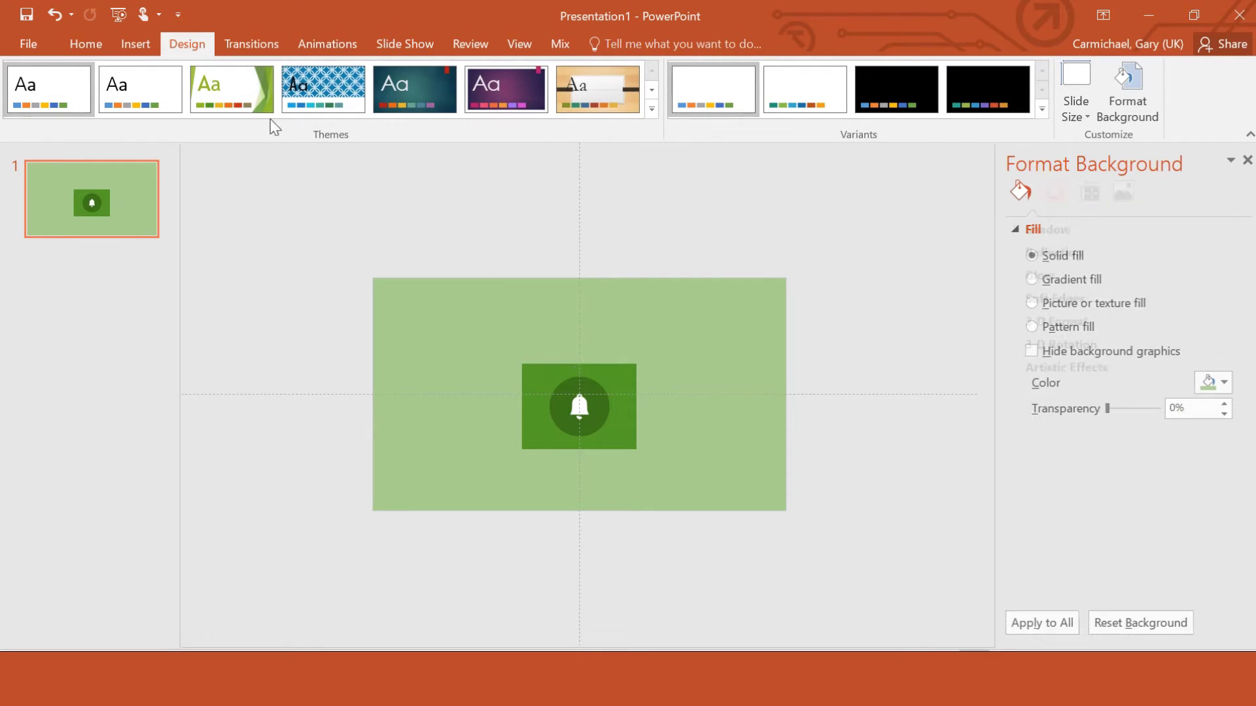
Step: Draw a rounded rectangle from Insert > Shapes covering the bell picture
{"action": "left_click", "coordinate": [138, 43]}
{"action": "left_click", "coordinate": [308, 88]}
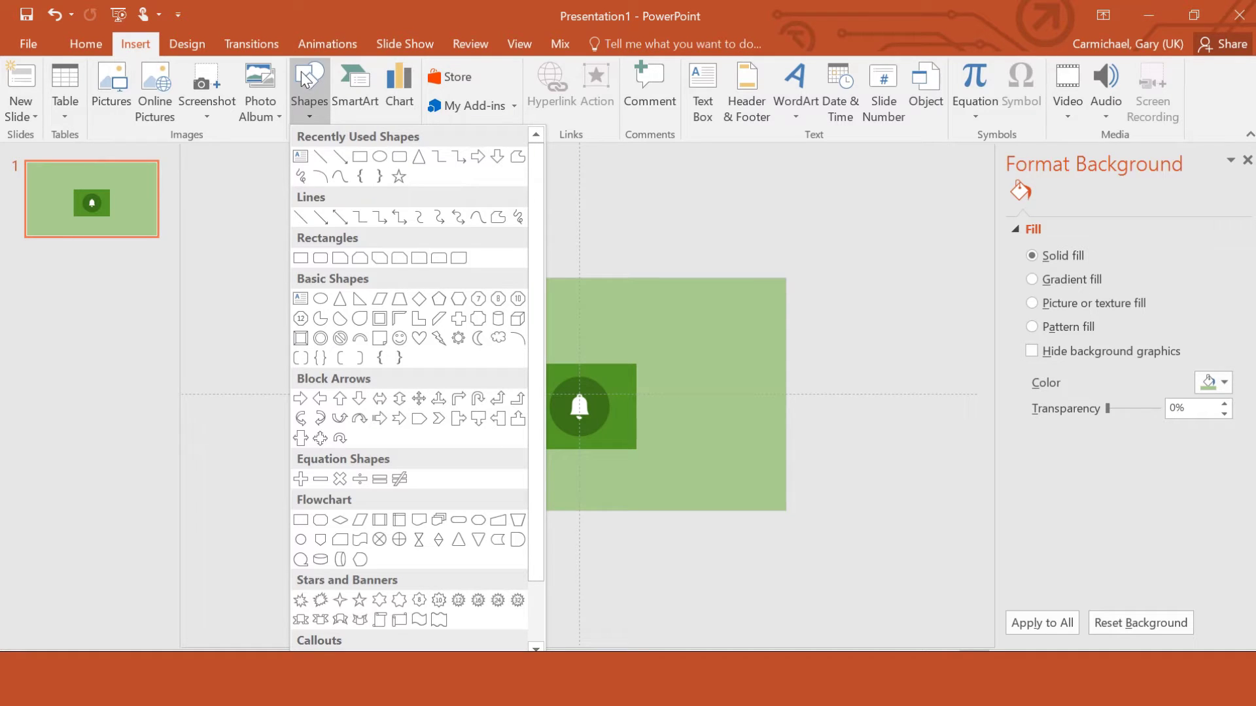
{"action": "left_click", "coordinate": [399, 157]}
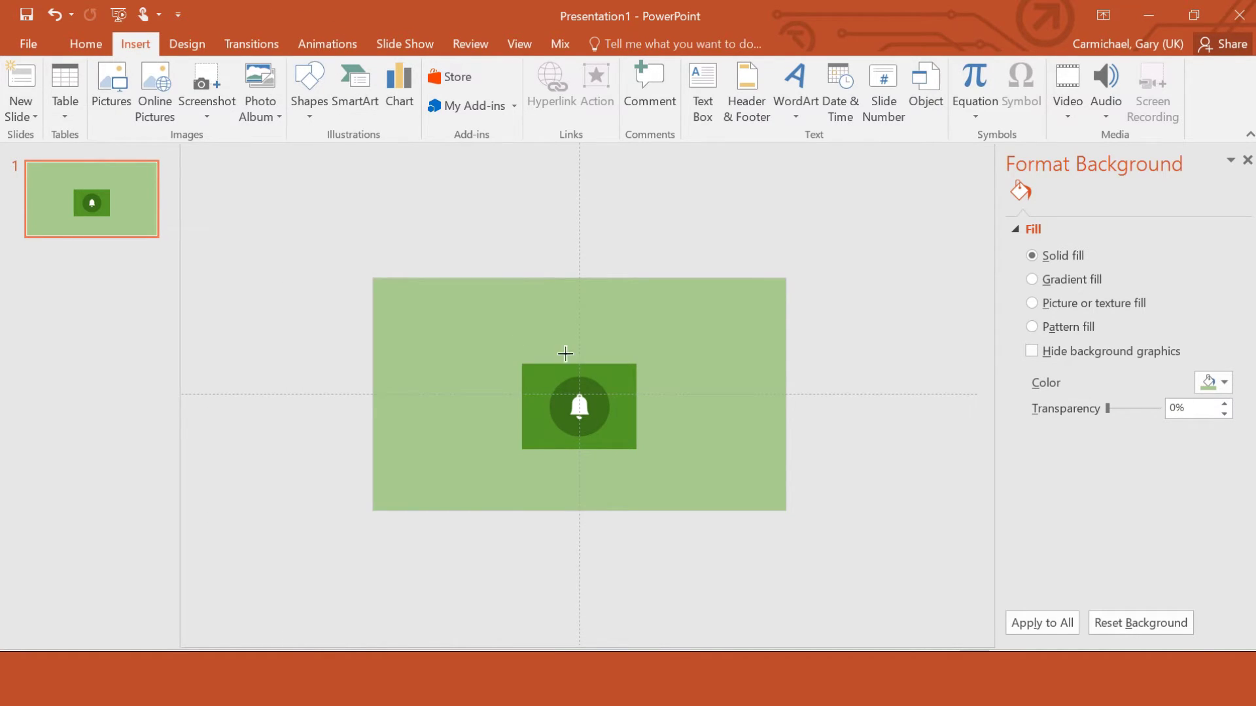
{"action": "mouse_move", "coordinate": [510, 356]}
{"action": "left_mouse_down"}
{"action": "mouse_move", "coordinate": [656, 420]}
{"action": "mouse_move", "coordinate": [648, 461]}
{"action": "left_mouse_up"}
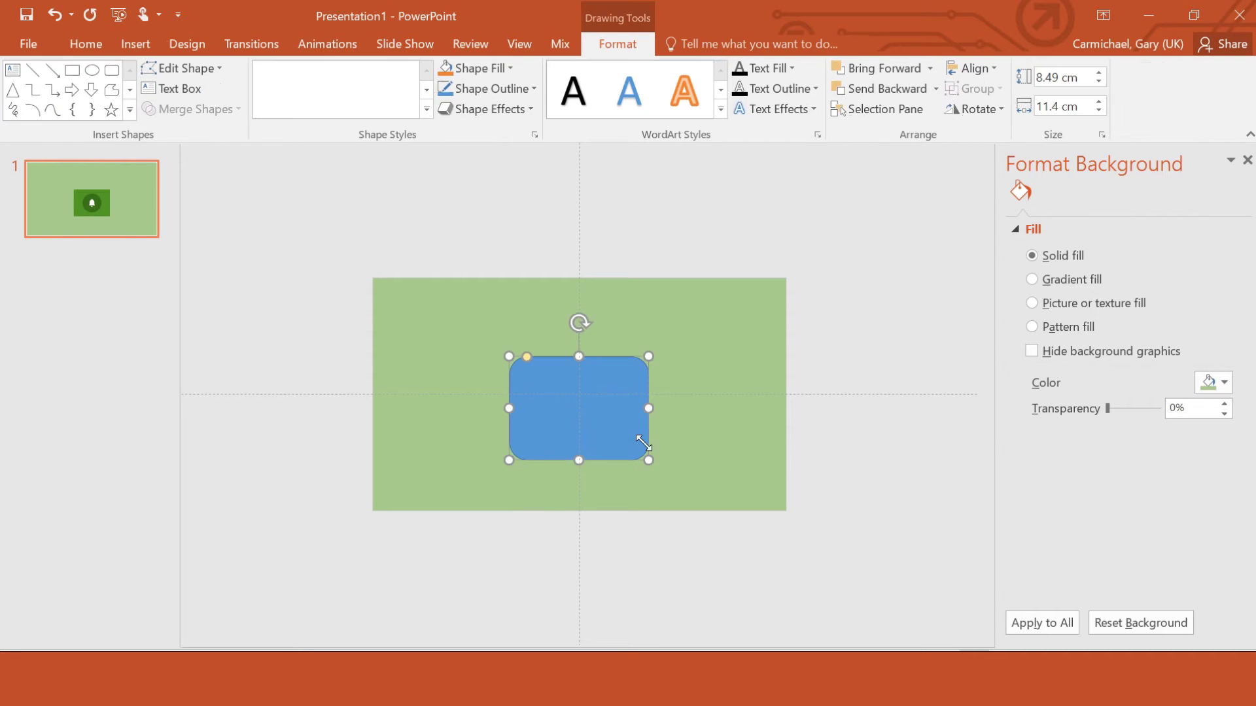
Step: Send the rounded rectangle to back, fill it with the recent green, and set No line
{"action": "right_click", "coordinate": [618, 407]}
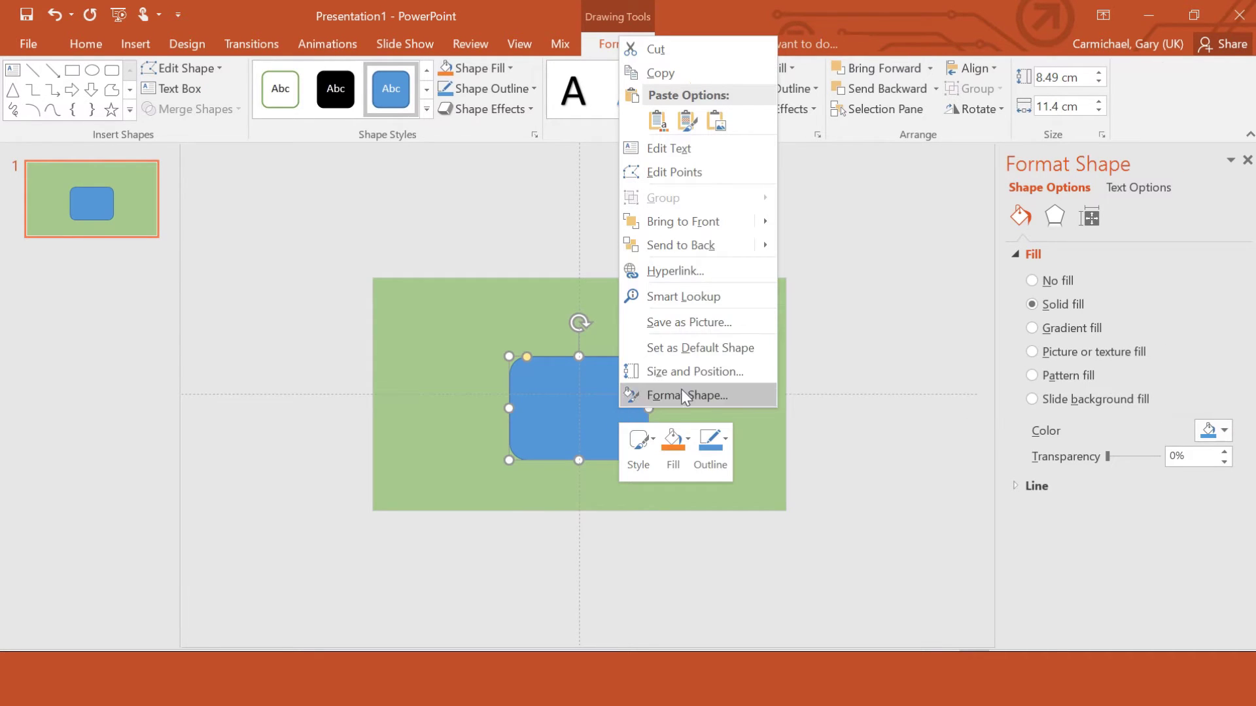
{"action": "left_click", "coordinate": [708, 248]}
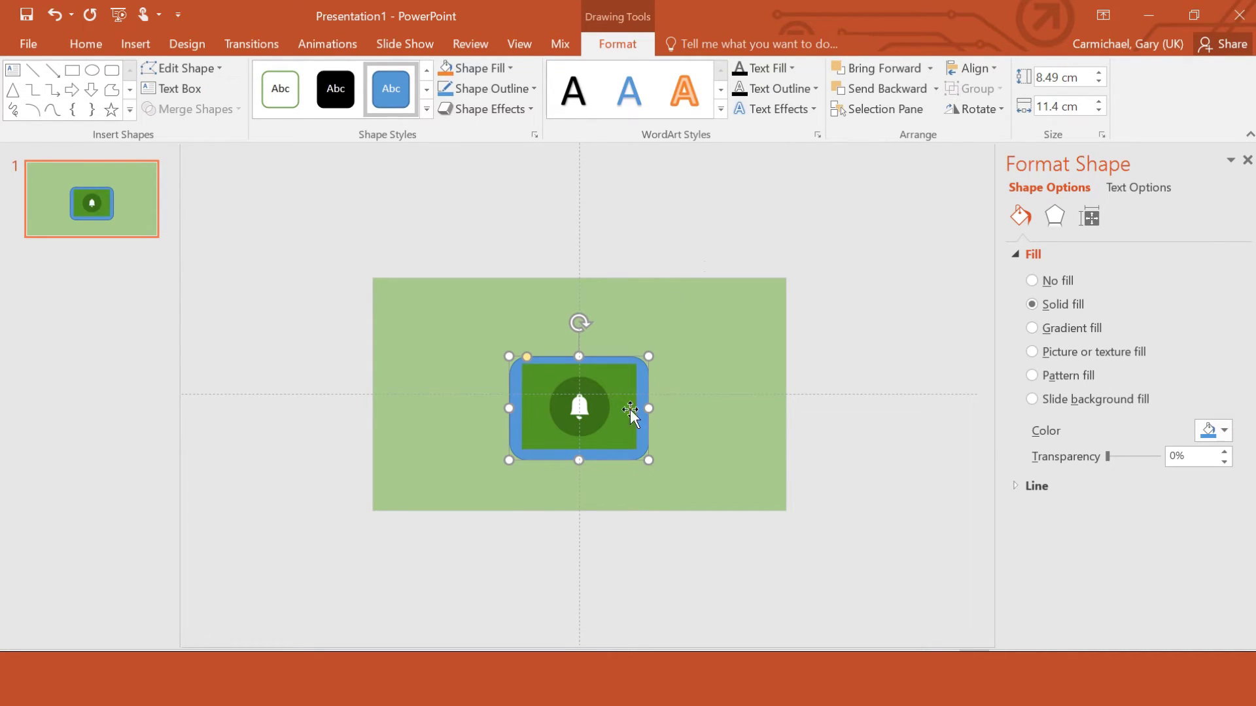
{"action": "left_click", "coordinate": [1215, 431]}
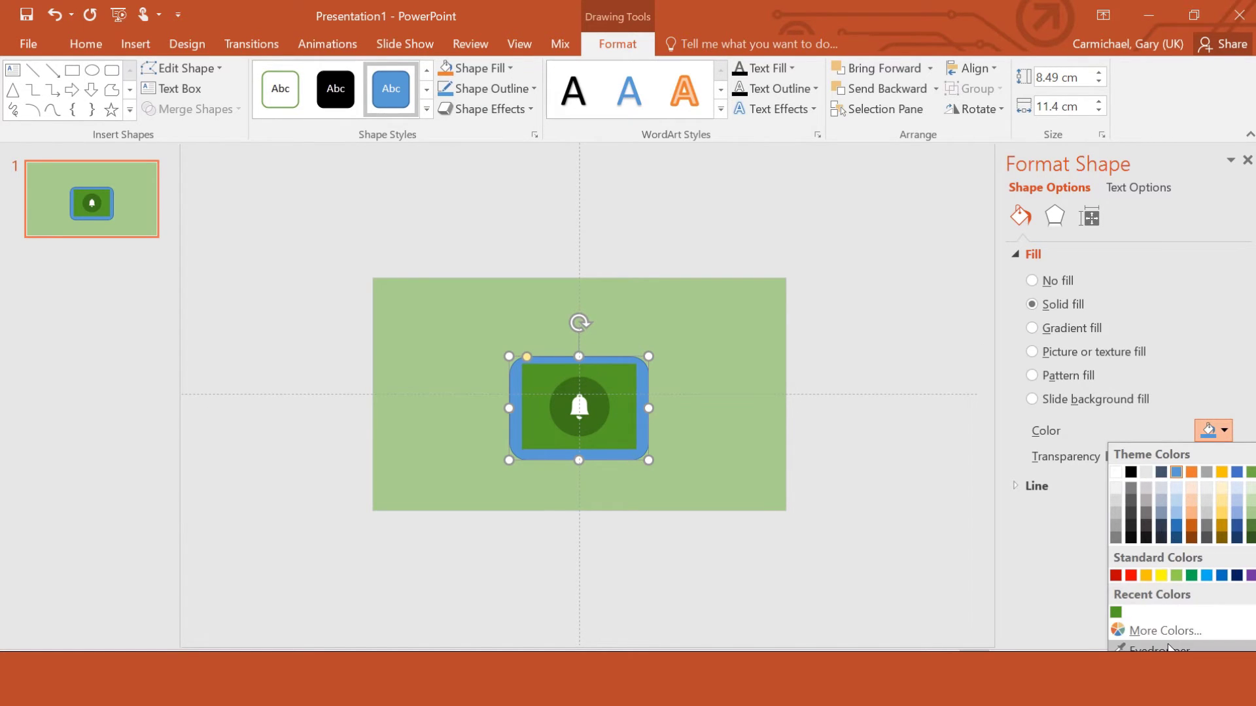
{"action": "left_click", "coordinate": [1115, 612]}
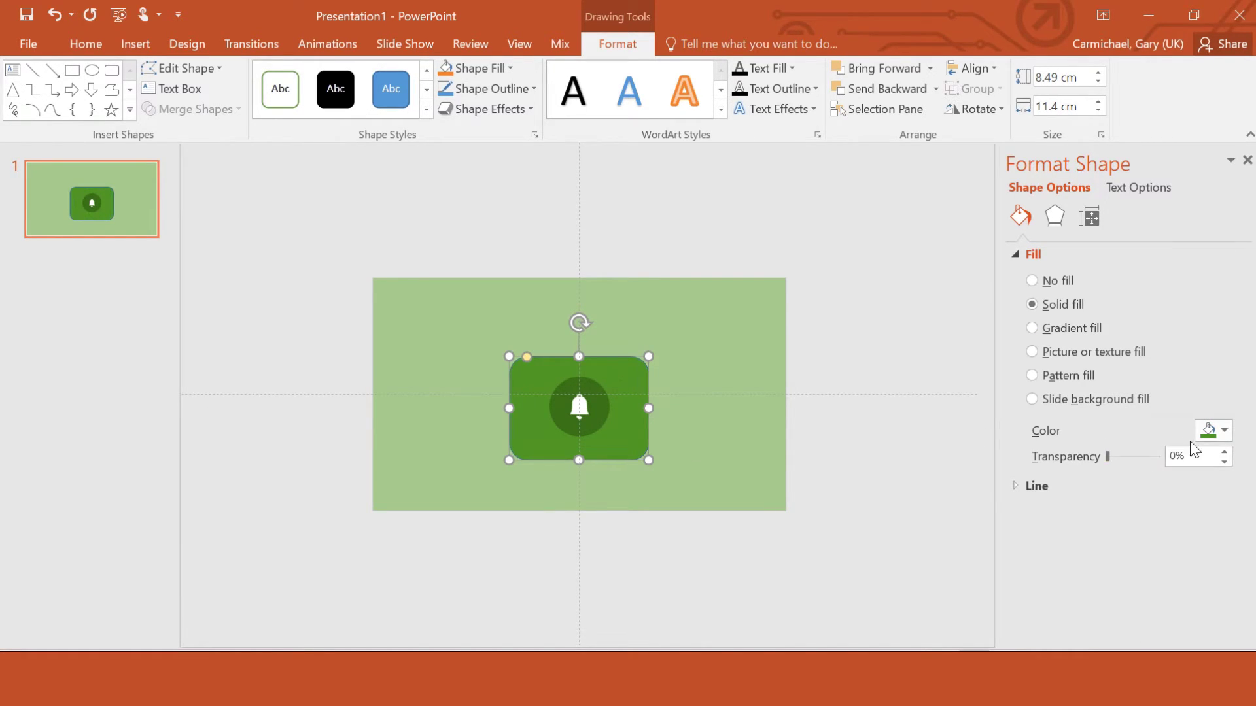
{"action": "left_click", "coordinate": [1056, 484]}
{"action": "left_click", "coordinate": [1072, 511]}
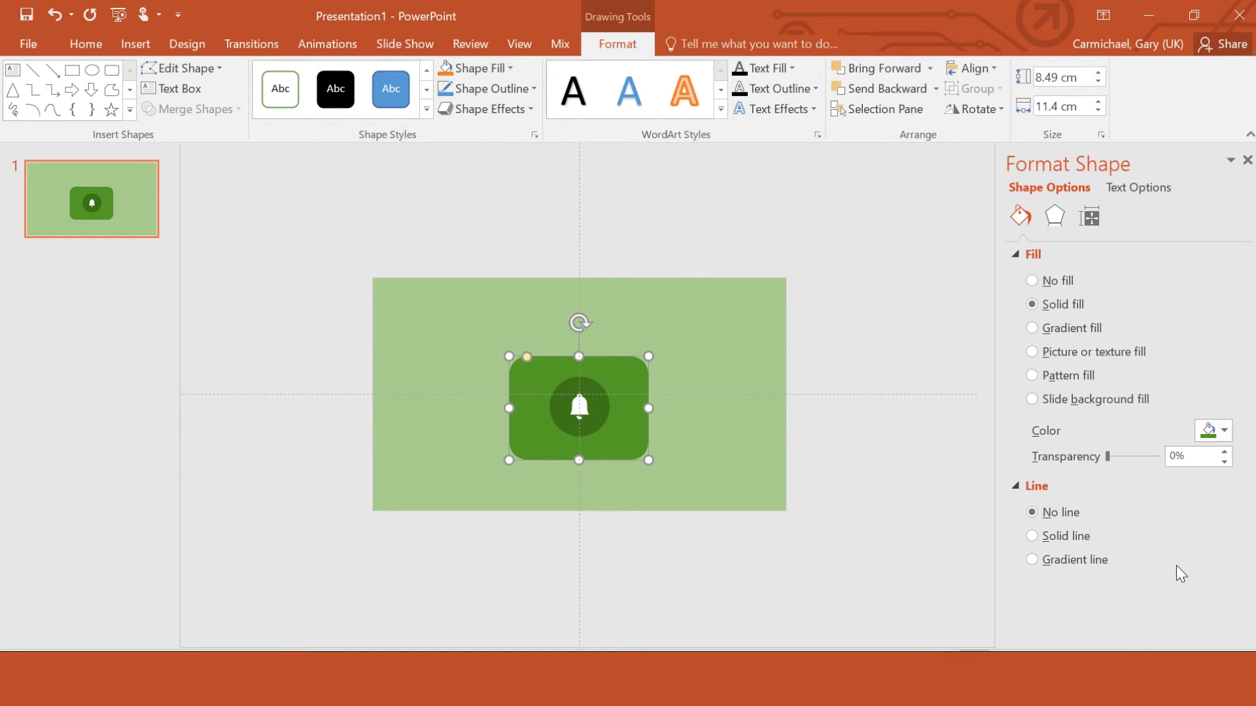
{"action": "left_click", "coordinate": [769, 357]}
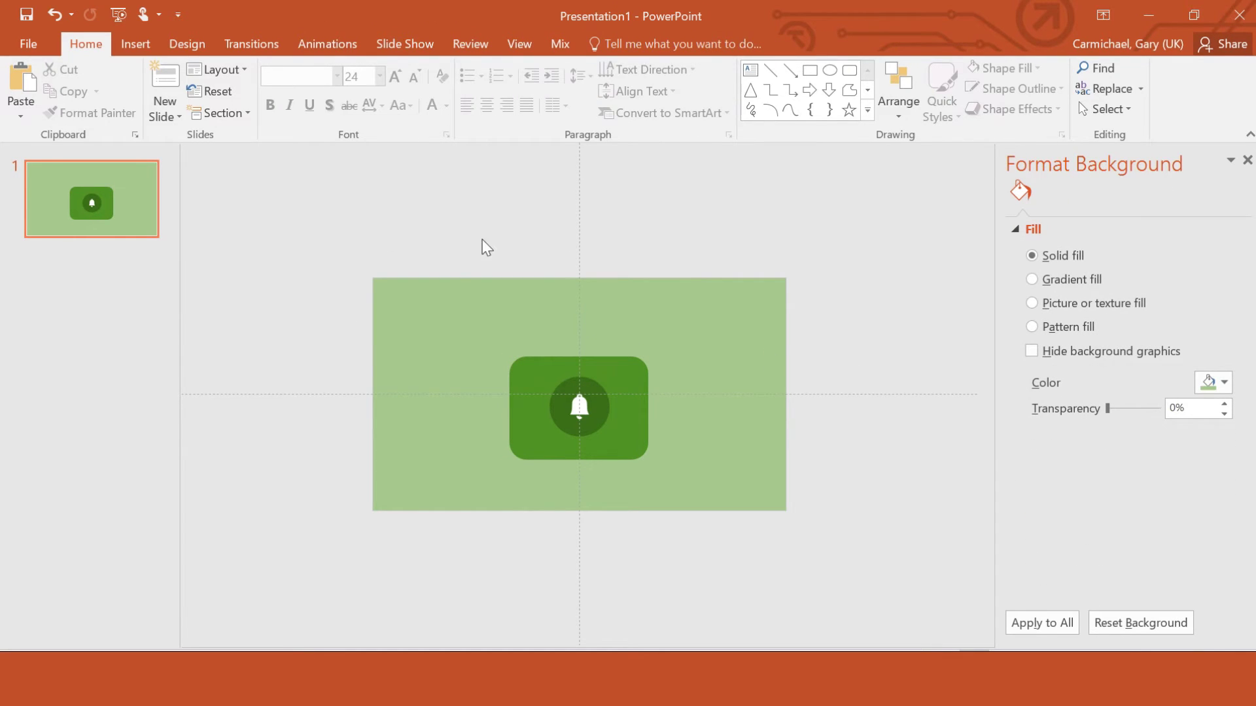
Step: Move the rectangle and bell together to the slide's left side and start the slide show
{"action": "left_click_drag", "start_coordinate": [462, 242], "coordinate": [705, 561]}
{"action": "double_click", "coordinate": [630, 436]}
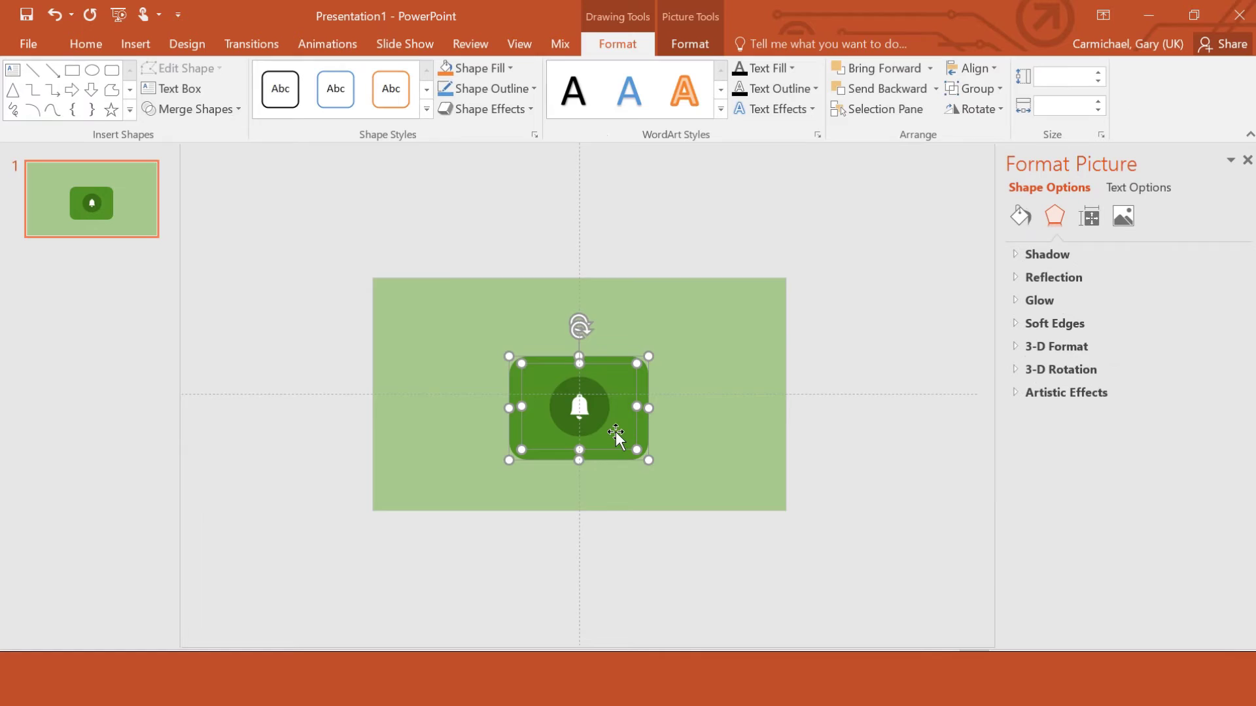
{"action": "left_click_drag", "start_coordinate": [616, 433], "coordinate": [516, 422]}
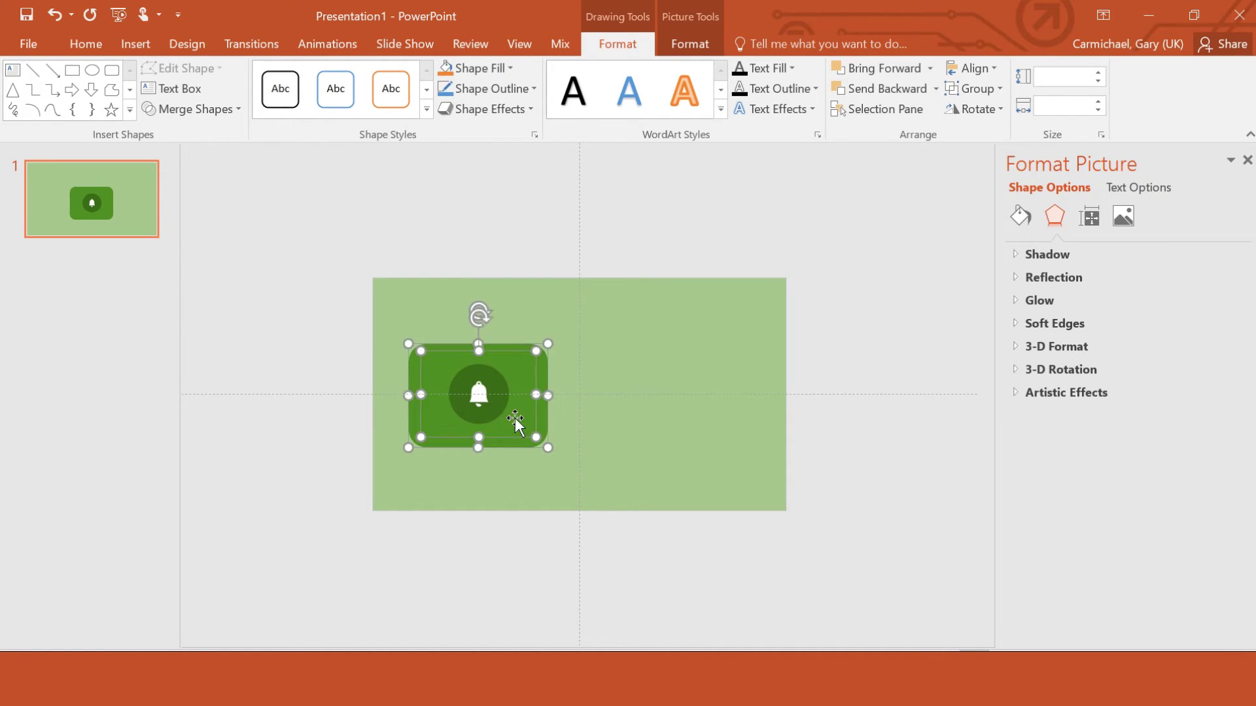
{"action": "left_click", "coordinate": [909, 429]}
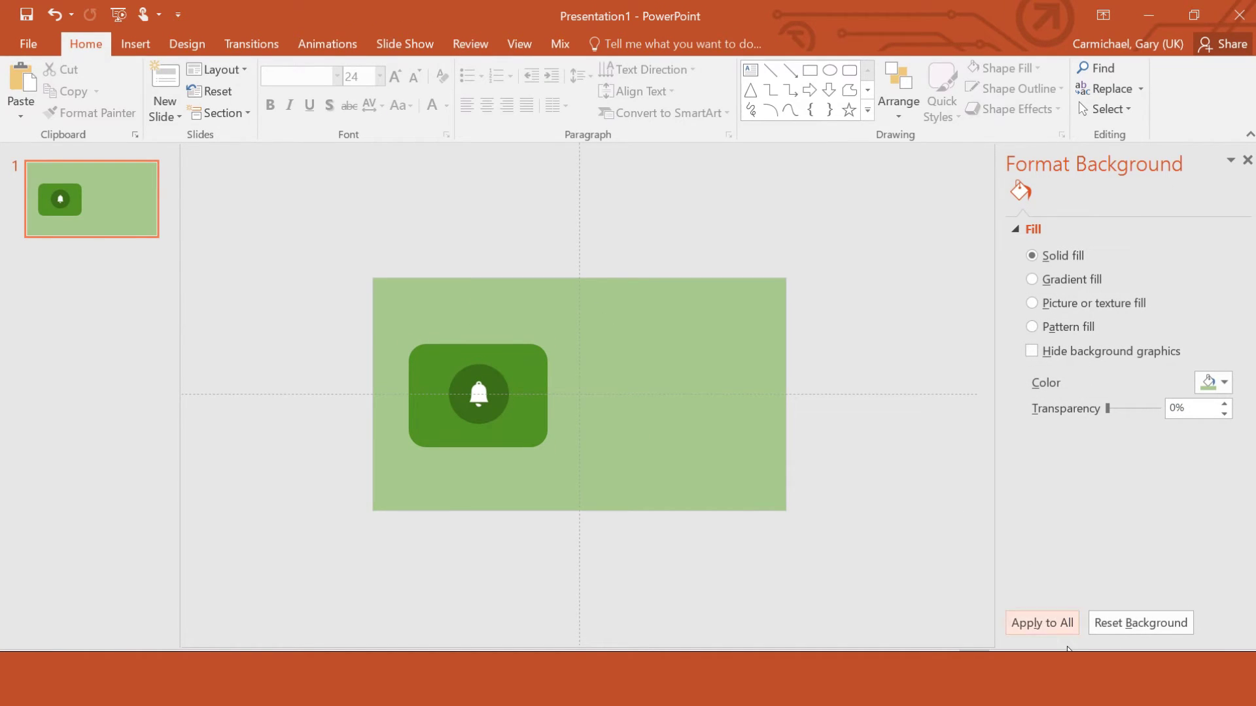
{"action": "left_click", "coordinate": [1041, 623]}
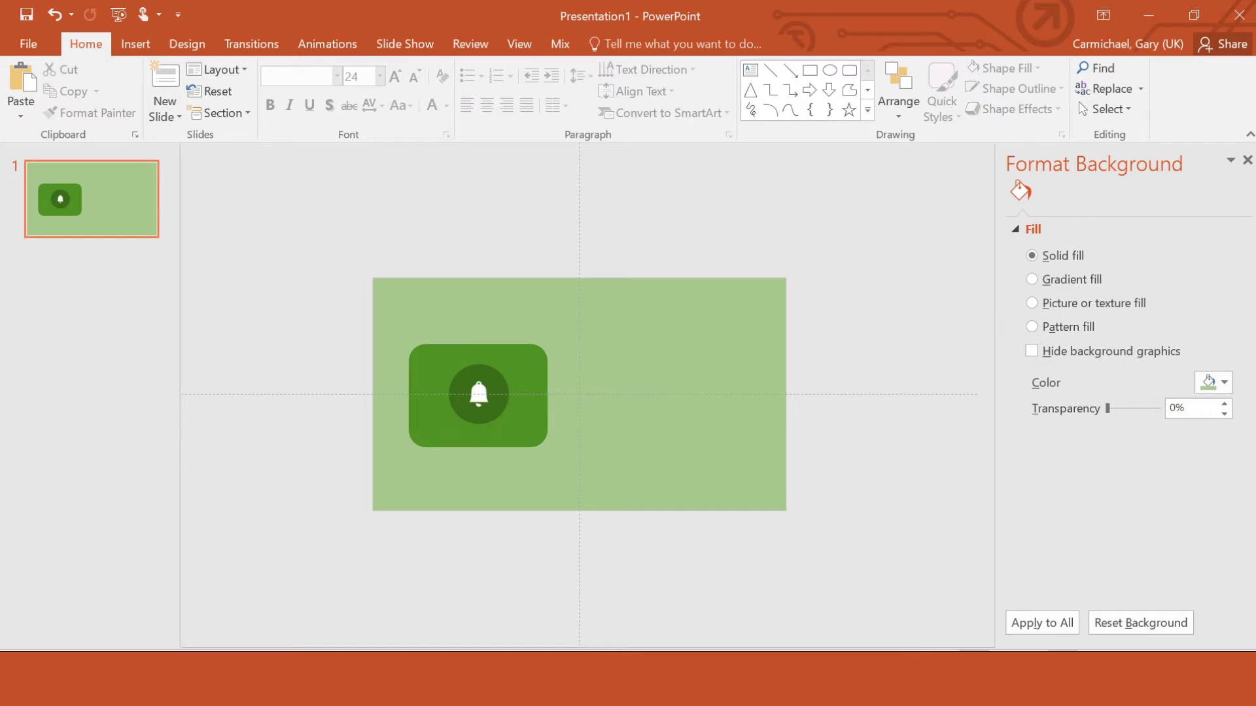